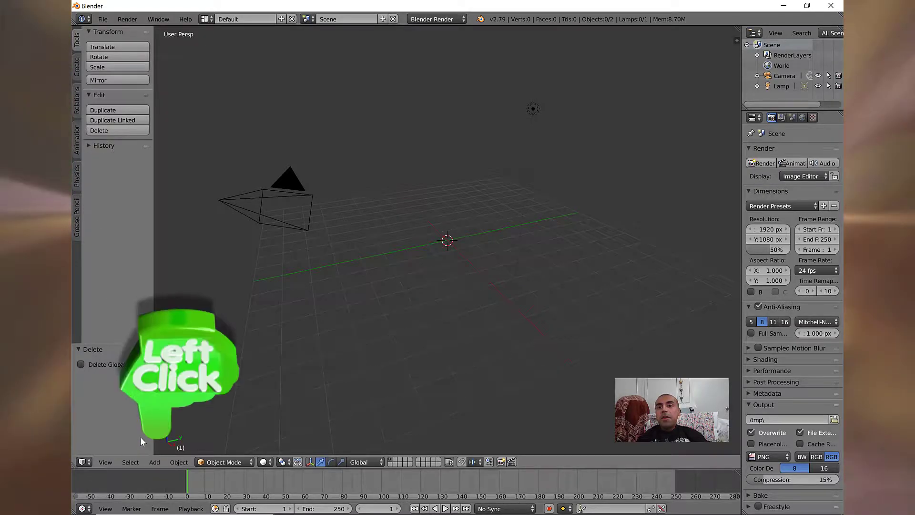
Add a mesh plane at the scene origin and set its radius to 8
{"action": "left_click", "coordinate": [154, 462]}
{"action": "mouse_move", "coordinate": [168, 450]}
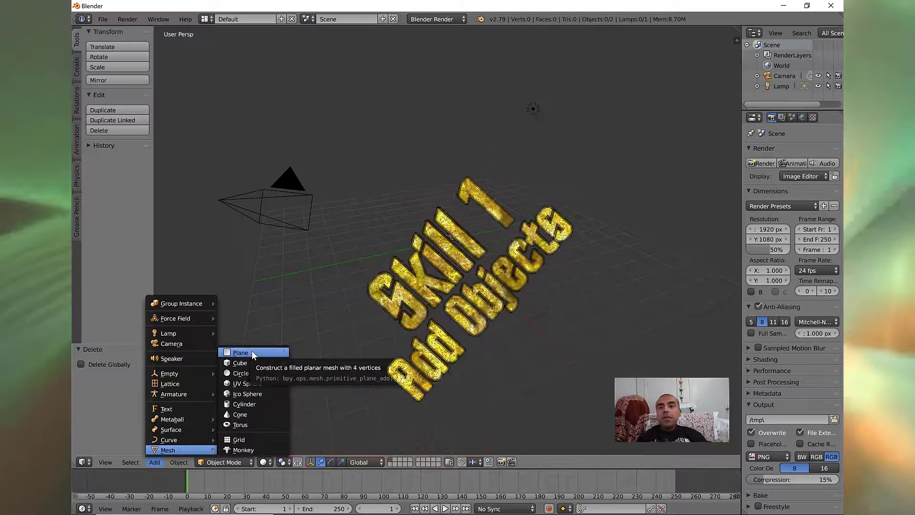
{"action": "left_click", "coordinate": [252, 351]}
{"action": "left_click", "coordinate": [109, 375]}
{"action": "type", "text": "8"}
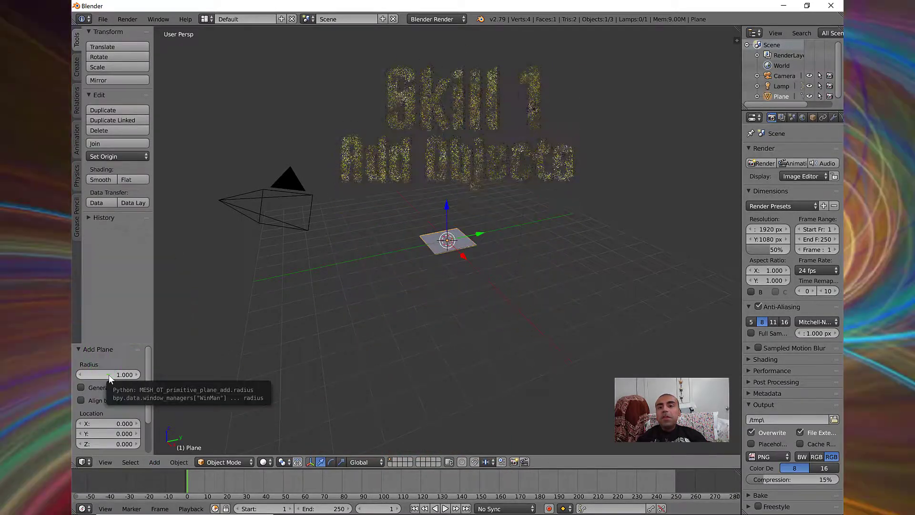
{"action": "key", "text": "Return"}
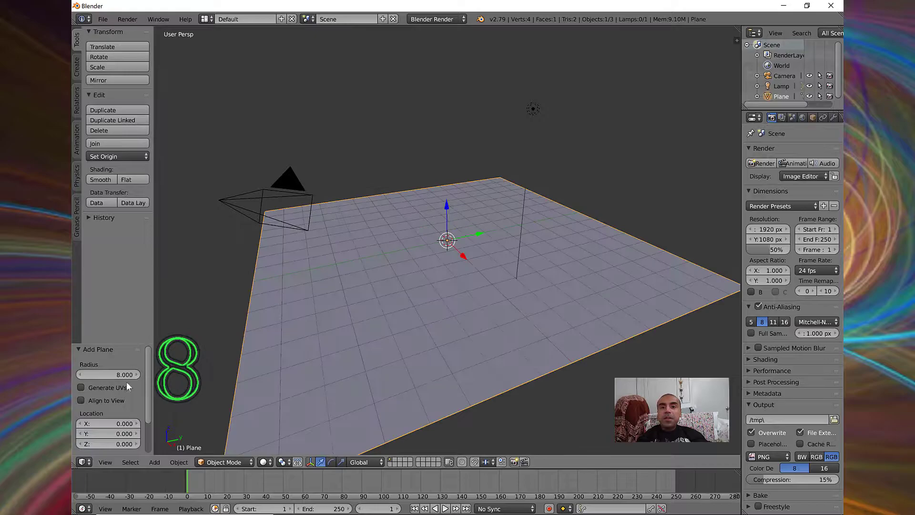
Add a mesh cube at the origin and set its radius to 3
{"action": "left_click", "coordinate": [155, 463]}
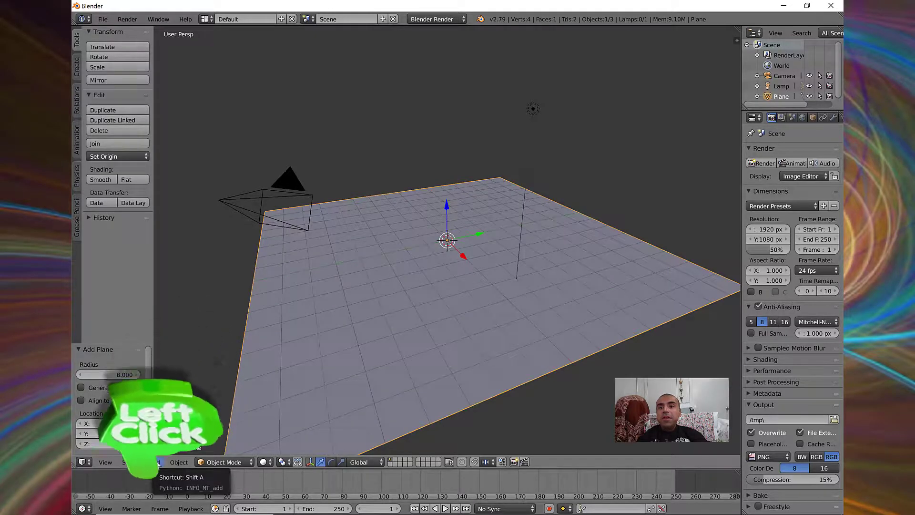
{"action": "left_click", "coordinate": [154, 463]}
{"action": "mouse_move", "coordinate": [172, 453]}
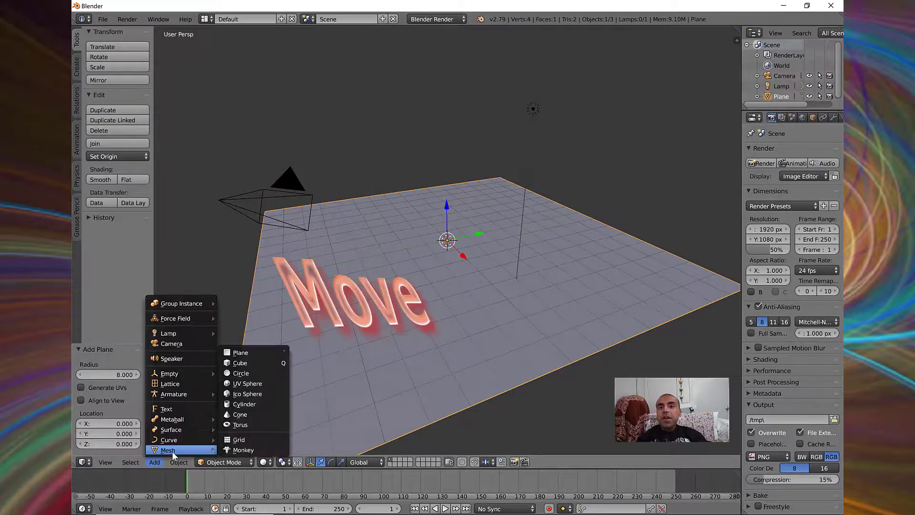
{"action": "left_click", "coordinate": [240, 363]}
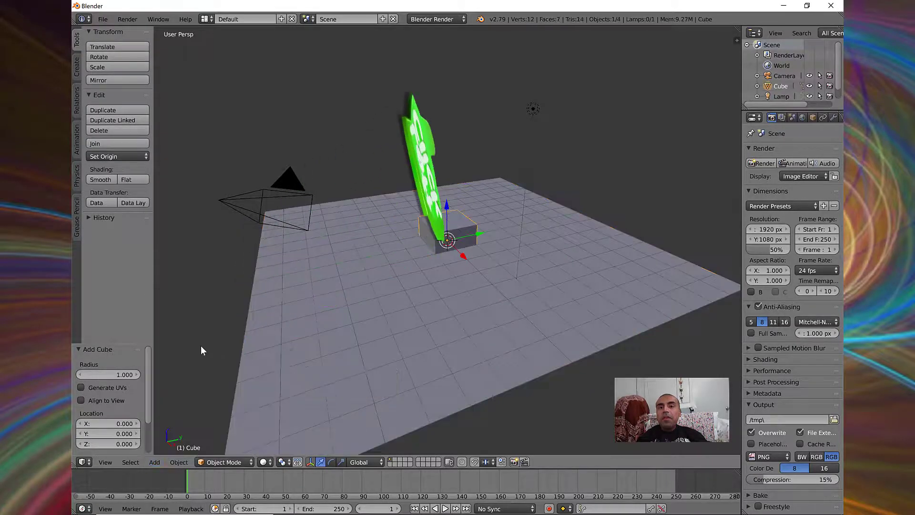
{"action": "left_click", "coordinate": [108, 374]}
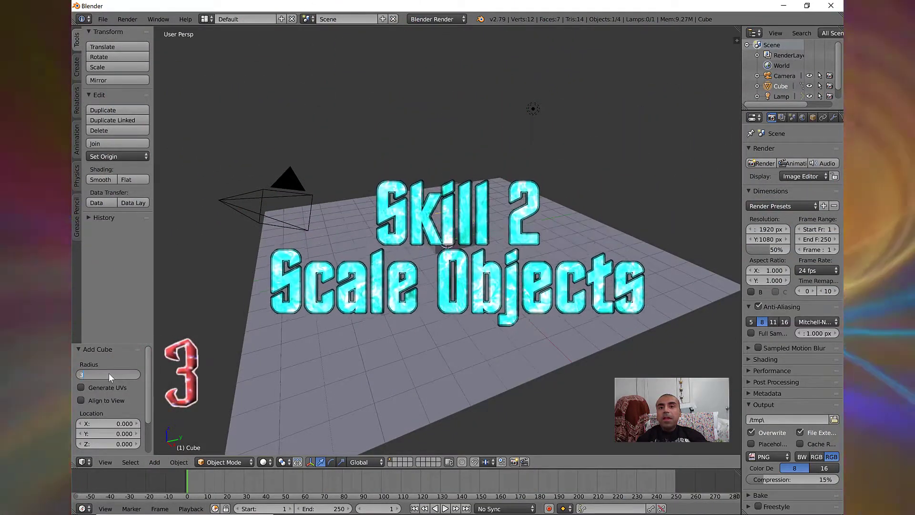
{"action": "type", "text": "3"}
{"action": "key", "text": "Return"}
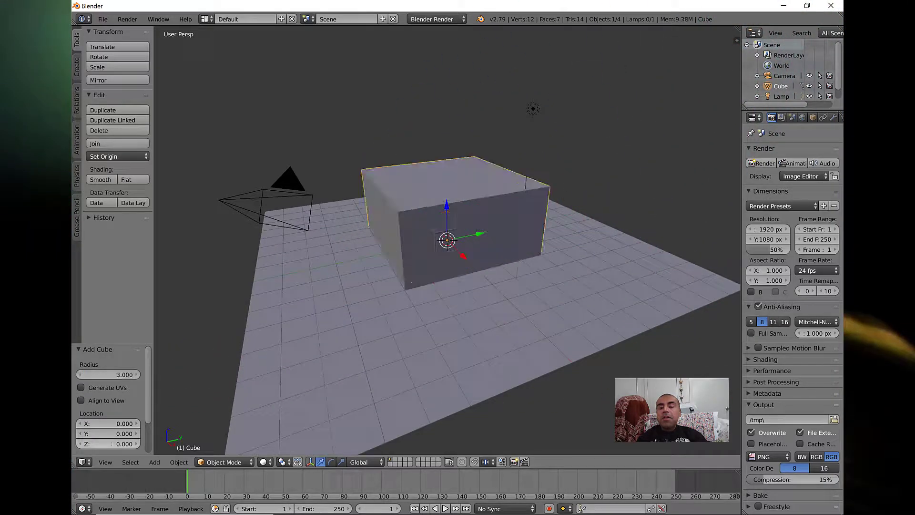
Set the new cube's location to Z 3 and Y -3
{"action": "left_click", "coordinate": [112, 445]}
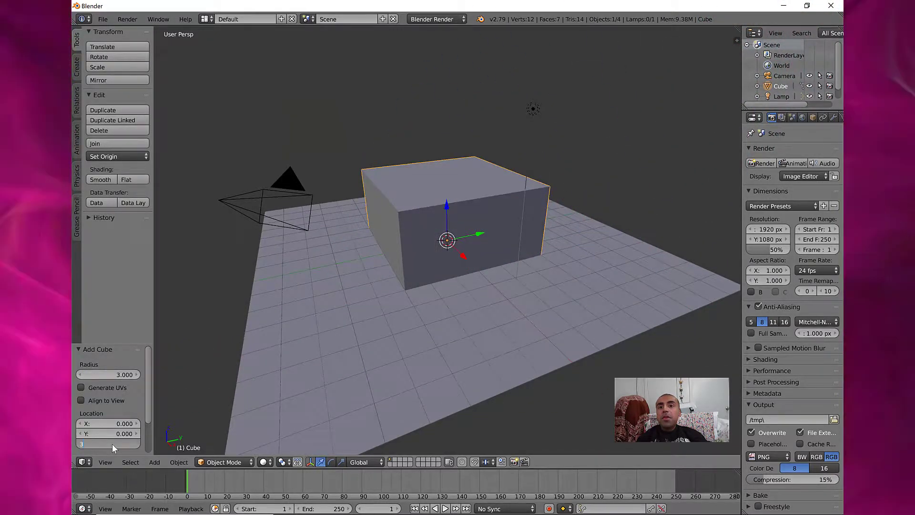
{"action": "type", "text": "3"}
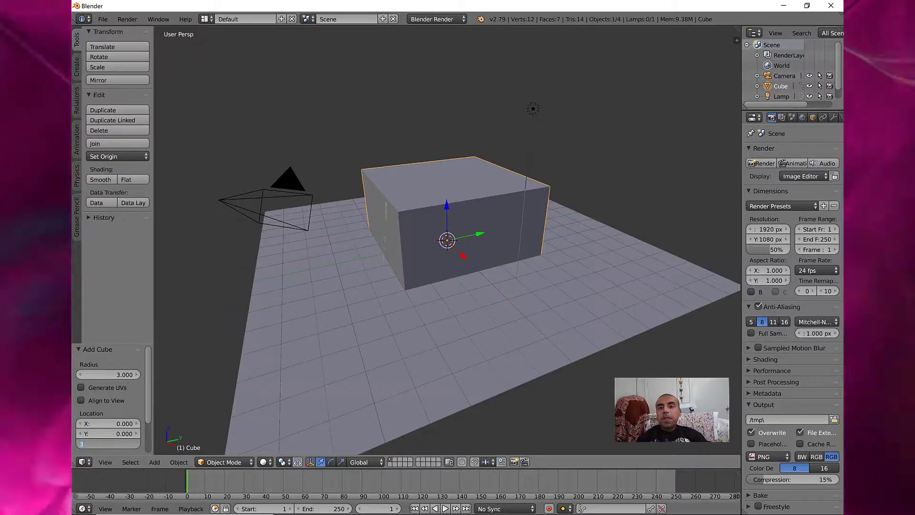
{"action": "key", "text": "Return"}
{"action": "left_click", "coordinate": [113, 432]}
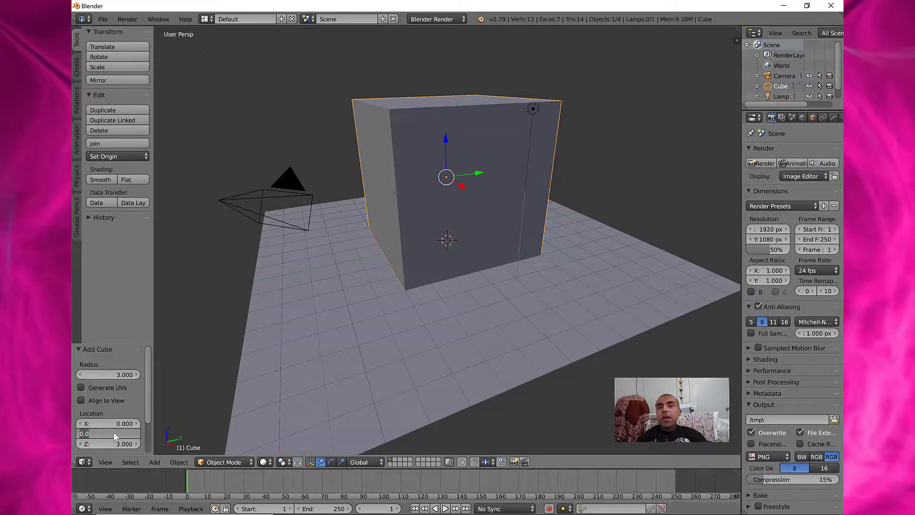
{"action": "type", "text": "-3"}
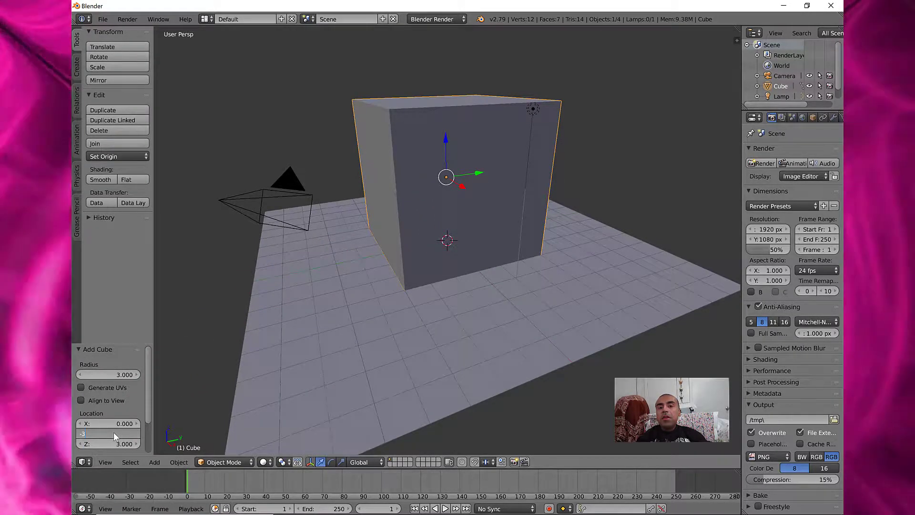
{"action": "left_click", "coordinate": [105, 463]}
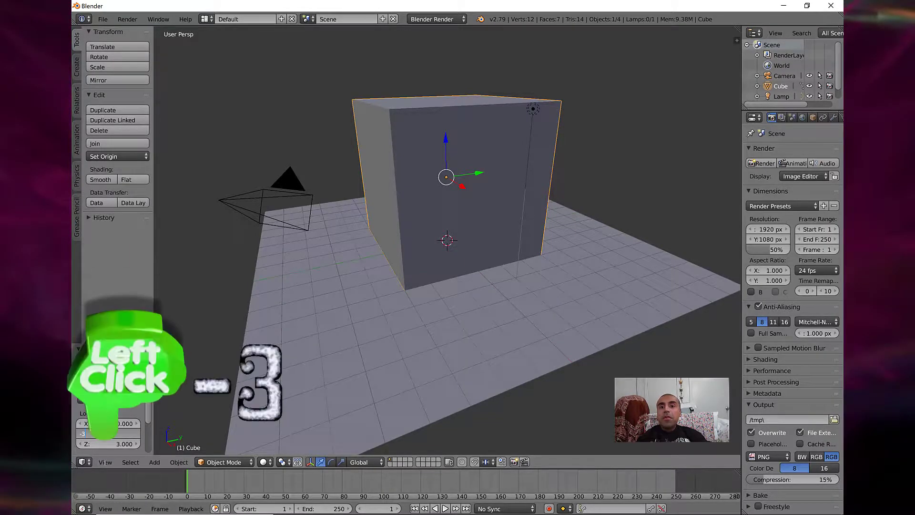
View the scene from the bottom, then select the plane and put it in Edit Mode
{"action": "left_click", "coordinate": [105, 463]}
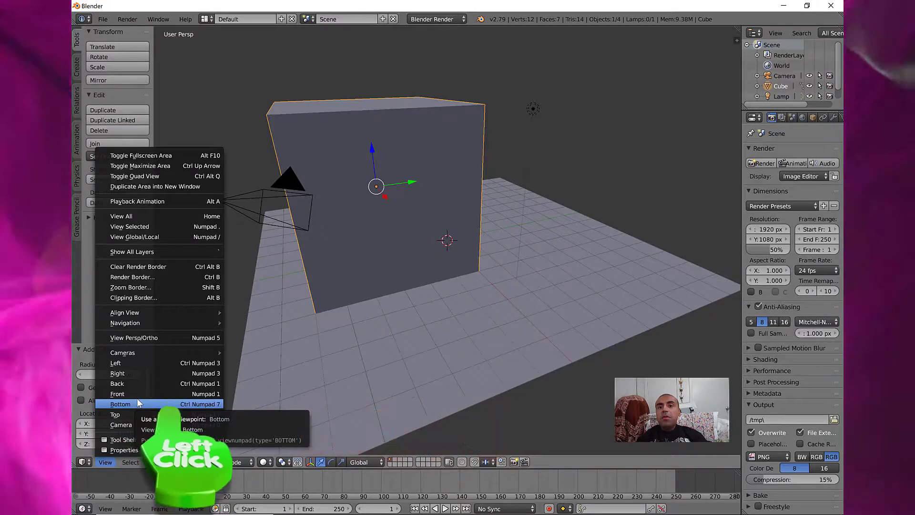
{"action": "left_click", "coordinate": [137, 402]}
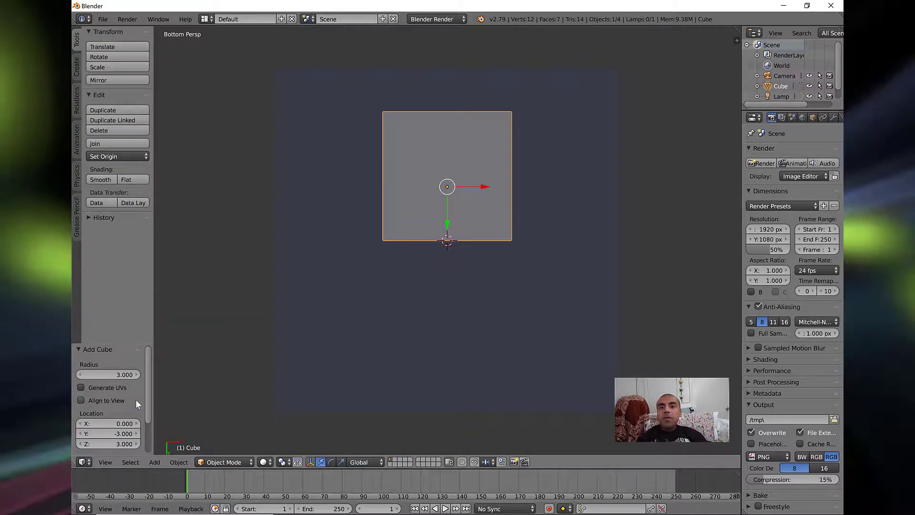
{"action": "right_click", "coordinate": [322, 342]}
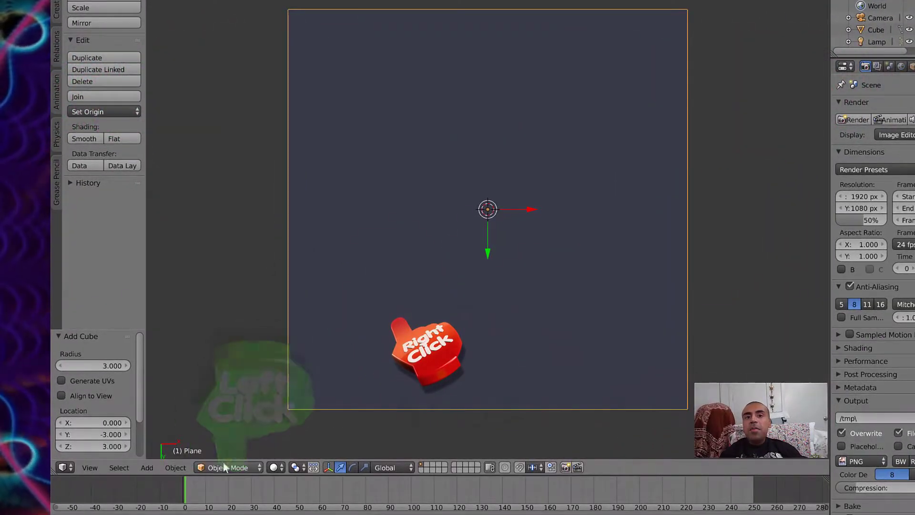
{"action": "left_click", "coordinate": [224, 467]}
{"action": "left_click", "coordinate": [225, 439]}
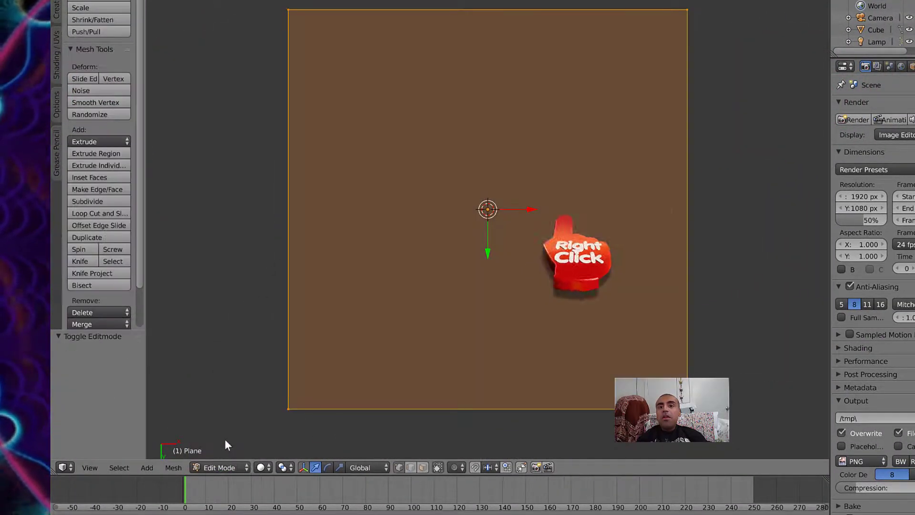
Display the viewport in wireframe shading and use face select mode for the plane
{"action": "left_click", "coordinate": [261, 468]}
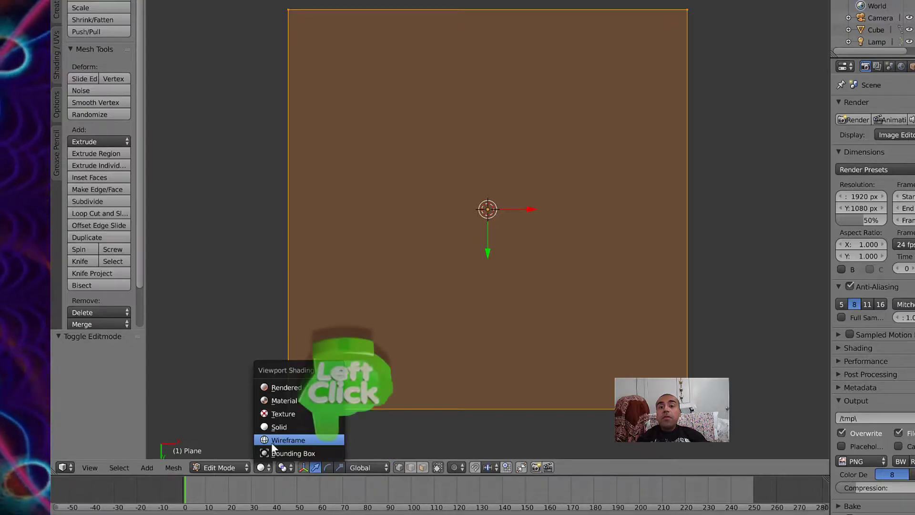
{"action": "left_click", "coordinate": [272, 440]}
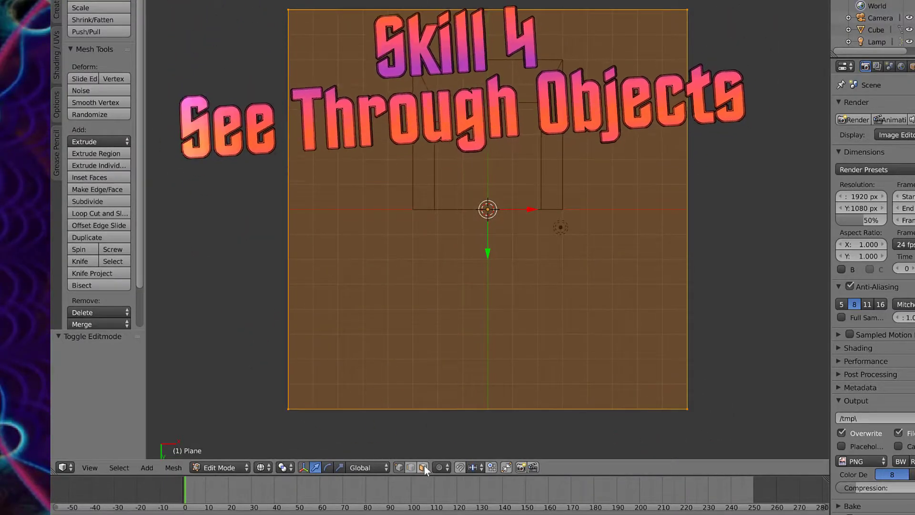
{"action": "left_click", "coordinate": [424, 466]}
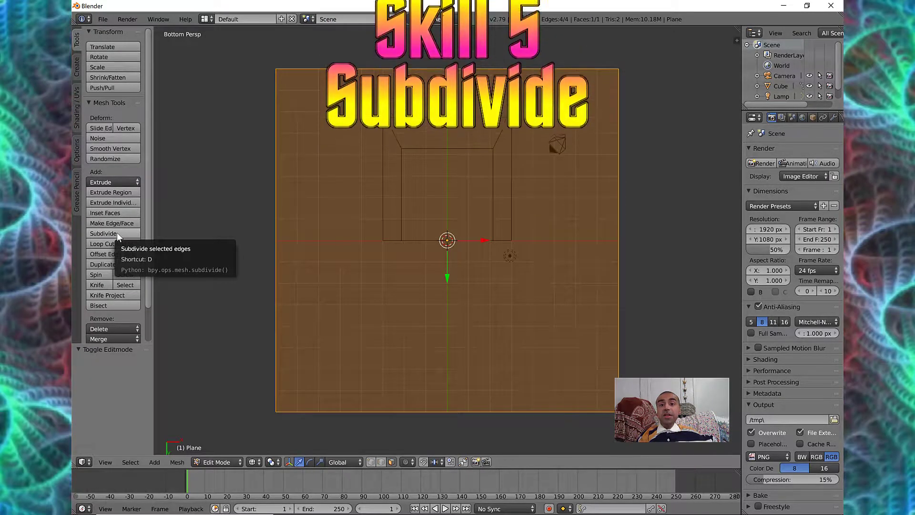
Subdivide the whole plane with 3 cuts
{"action": "left_click", "coordinate": [116, 233]}
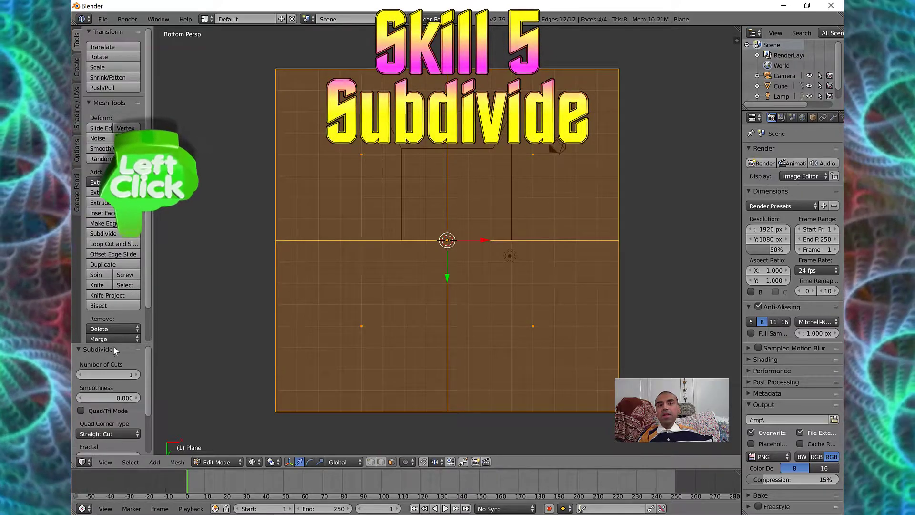
{"action": "left_click", "coordinate": [137, 375]}
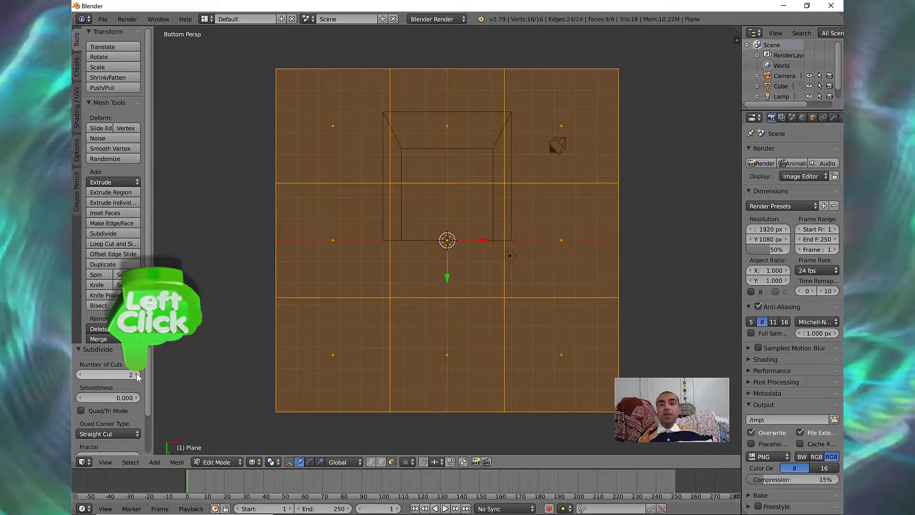
{"action": "left_click", "coordinate": [137, 375]}
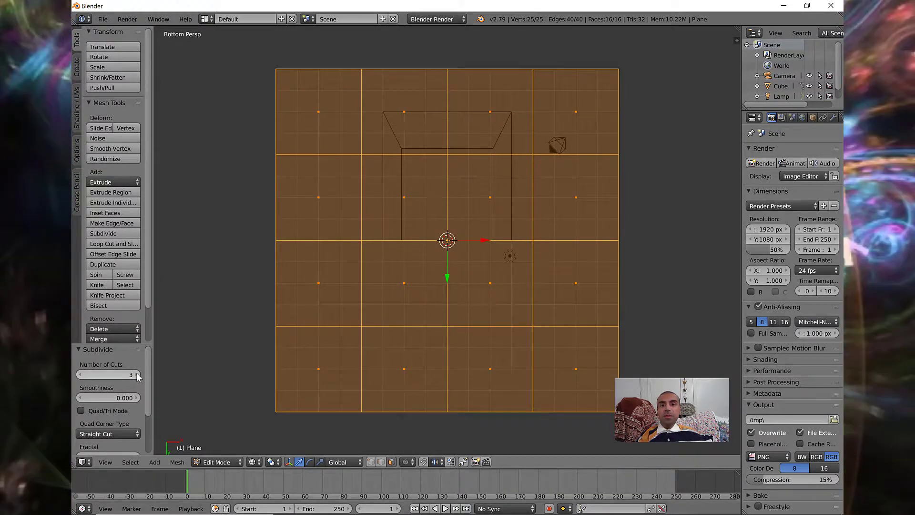
Border-select the two-by-two block of plane faces around the cube's base and subdivide those faces twice
{"action": "right_click", "coordinate": [405, 196]}
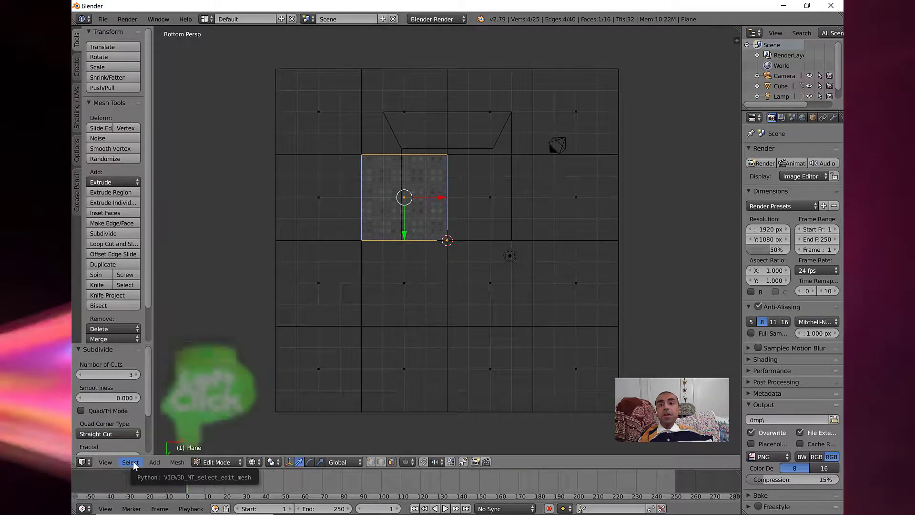
{"action": "left_click", "coordinate": [133, 462]}
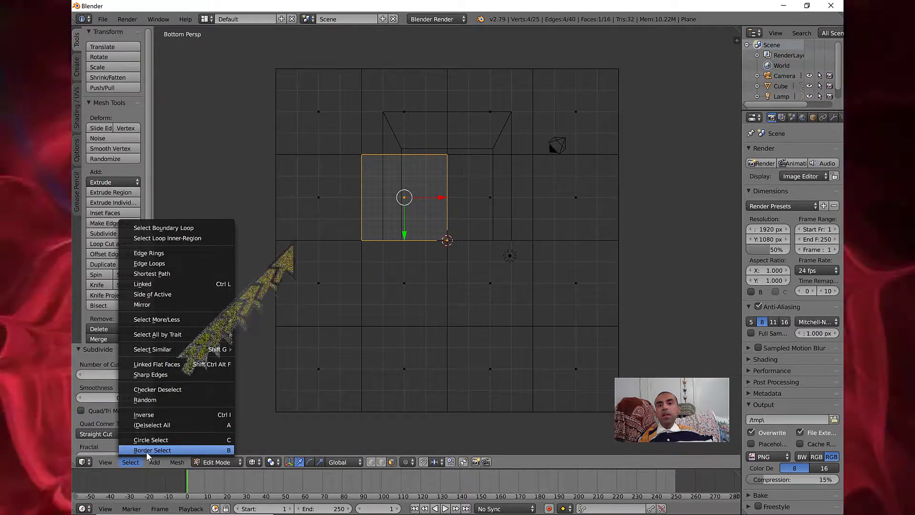
{"action": "left_click", "coordinate": [147, 451]}
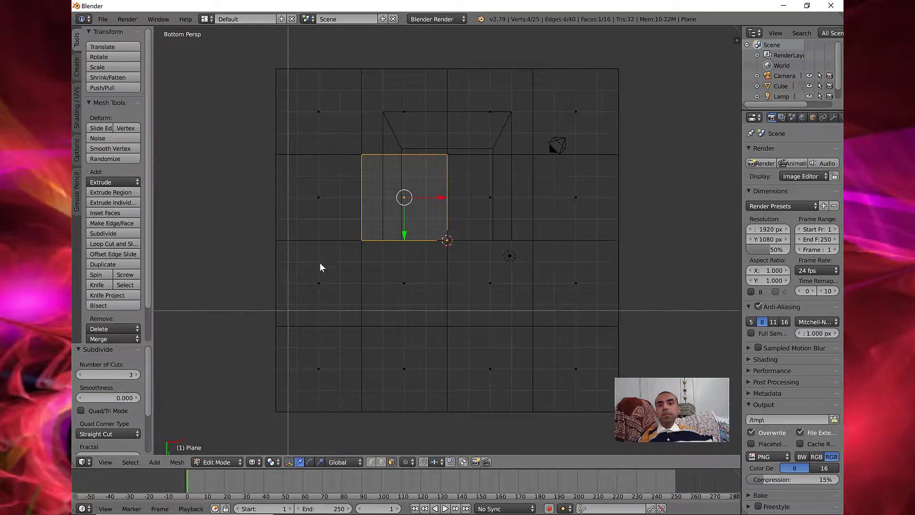
{"action": "left_click_drag", "start_coordinate": [399, 105], "coordinate": [498, 202]}
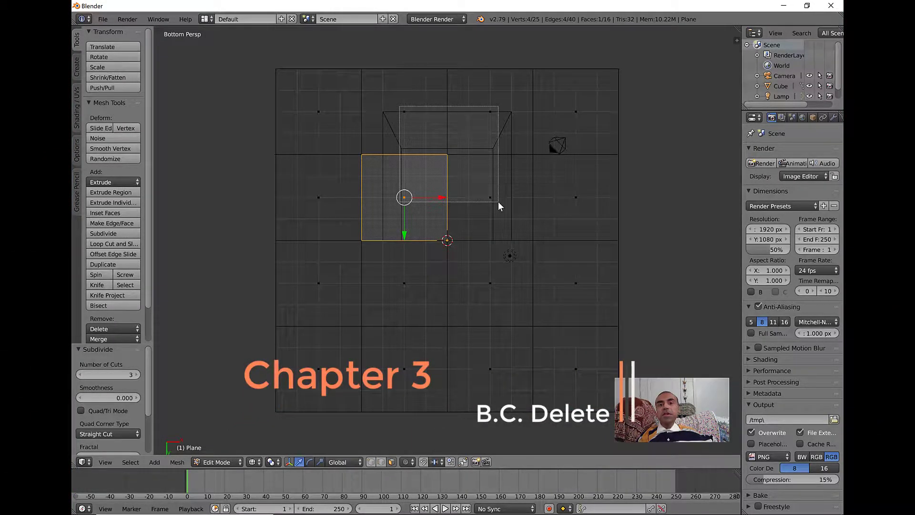
{"action": "left_click_drag", "start_coordinate": [499, 201], "coordinate": [499, 202]}
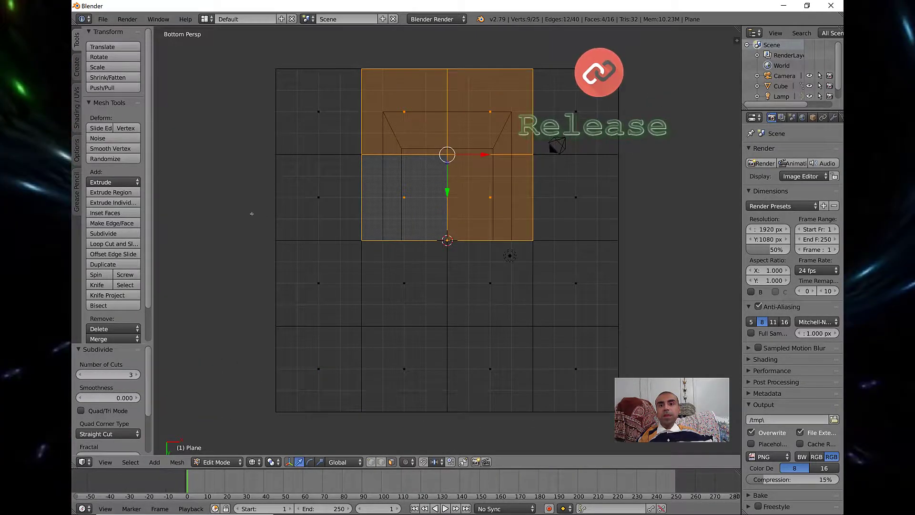
{"action": "double_click", "coordinate": [119, 233]}
Clear the selection, border-select the six-by-six block of small plane faces directly beneath the cube, and delete those faces
{"action": "key", "text": "b"}
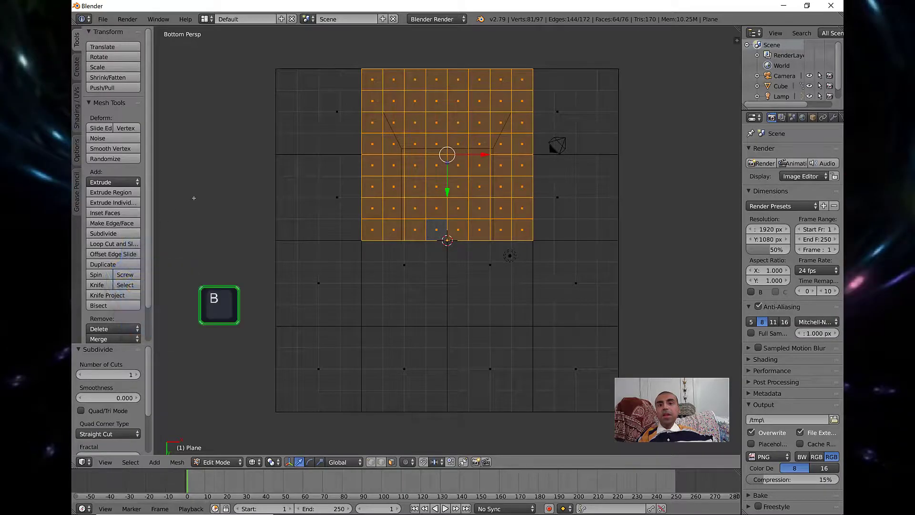
{"action": "key", "text": "a"}
{"action": "key", "text": "b"}
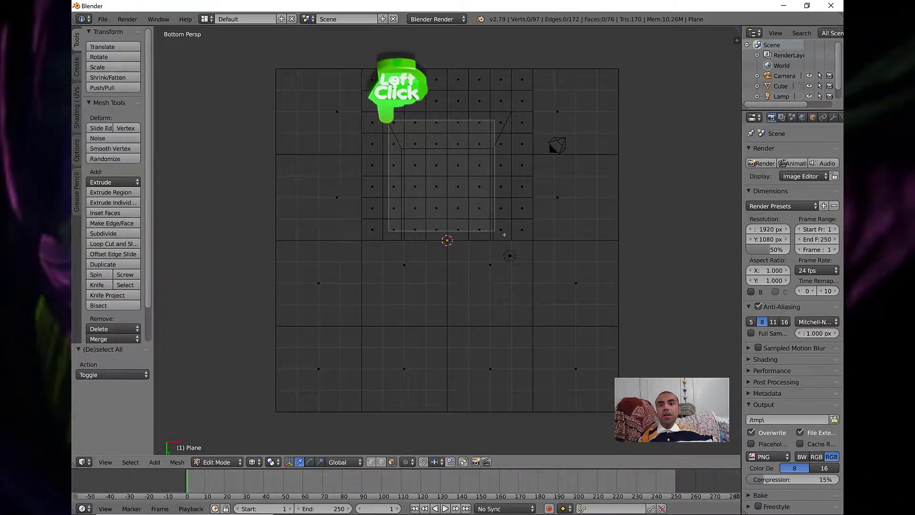
{"action": "left_click_drag", "start_coordinate": [504, 234], "coordinate": [504, 235]}
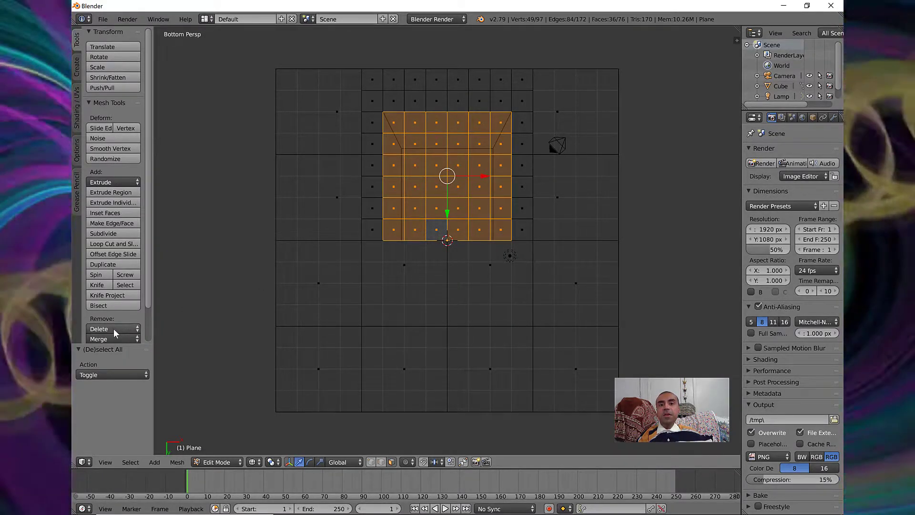
{"action": "left_click", "coordinate": [114, 328]}
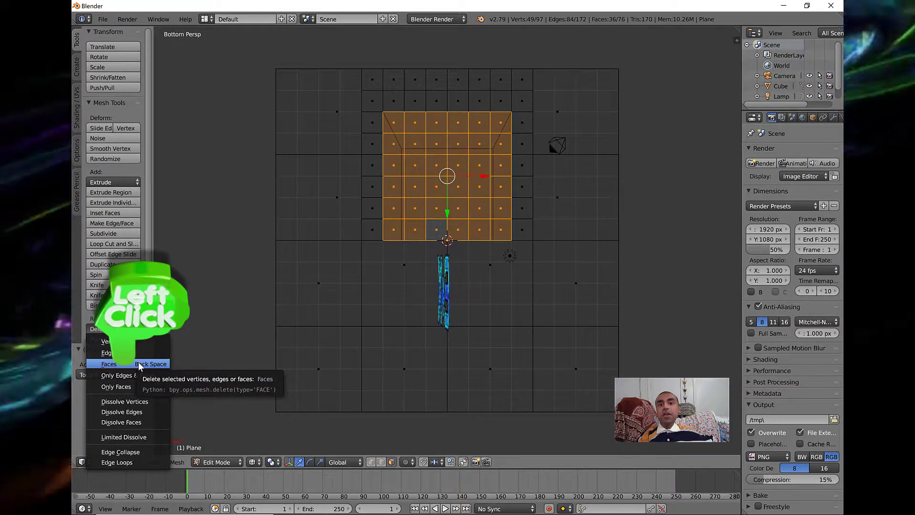
{"action": "left_click", "coordinate": [138, 365]}
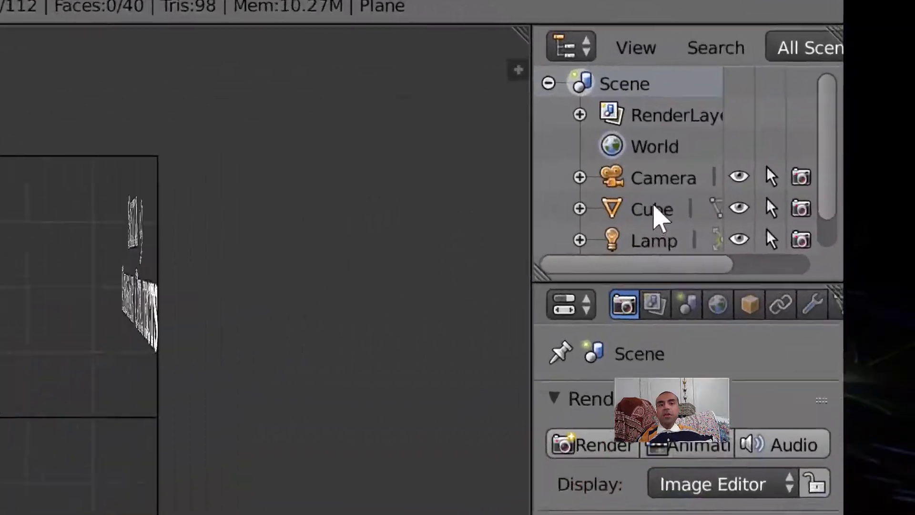
Rename the Cube object to "house" in the scene's object list
{"action": "double_click", "coordinate": [781, 86]}
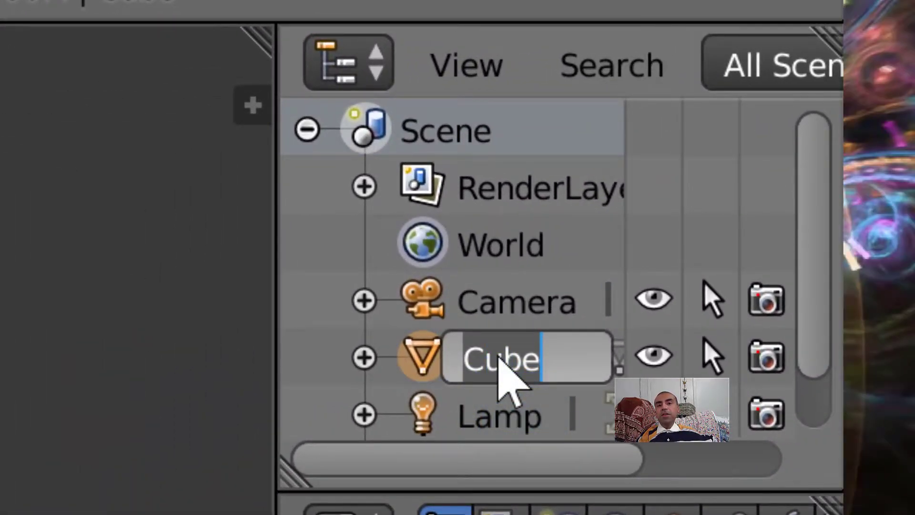
{"action": "type", "text": "house"}
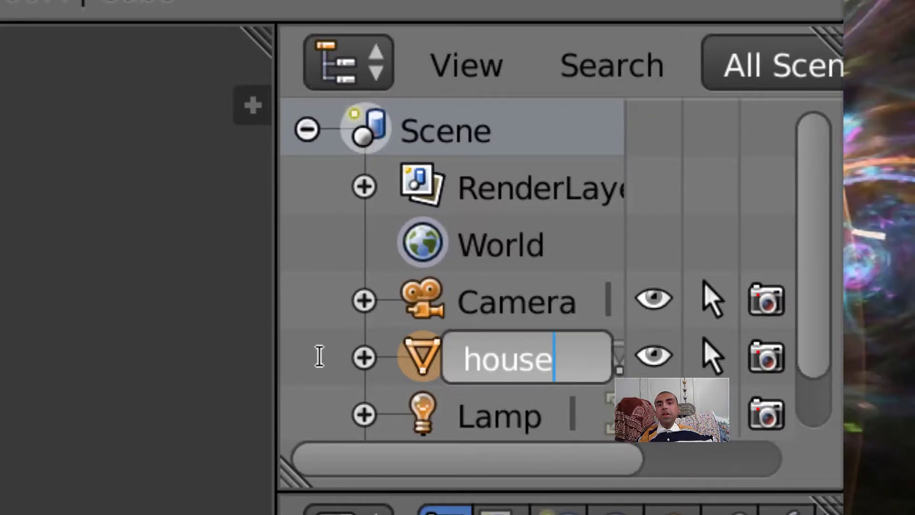
{"action": "key", "text": "Return"}
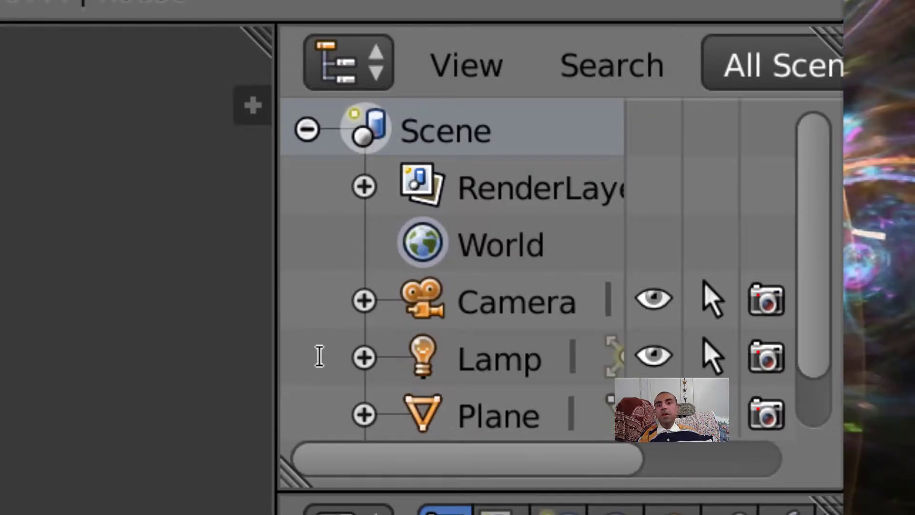
Rename the Plane object to "grass floor"
{"action": "double_click", "coordinate": [489, 415]}
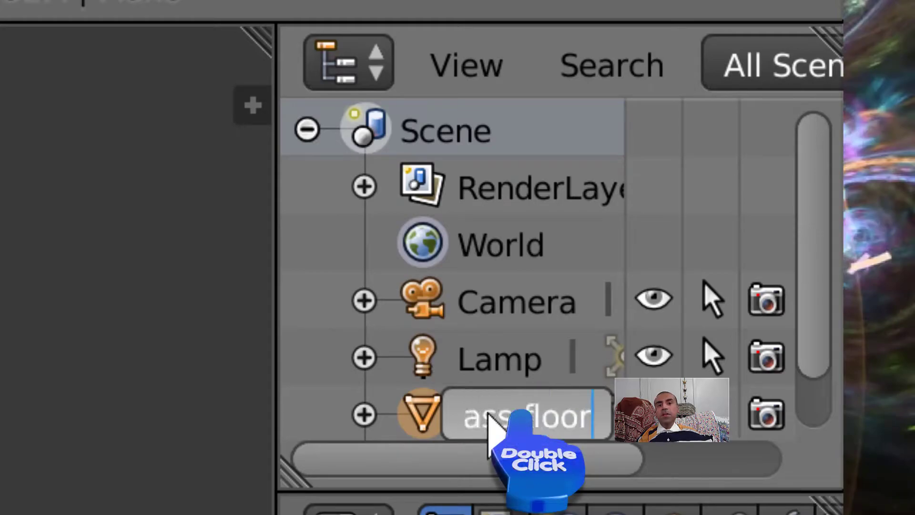
{"action": "type", "text": "grass floor"}
{"action": "key", "text": "Return"}
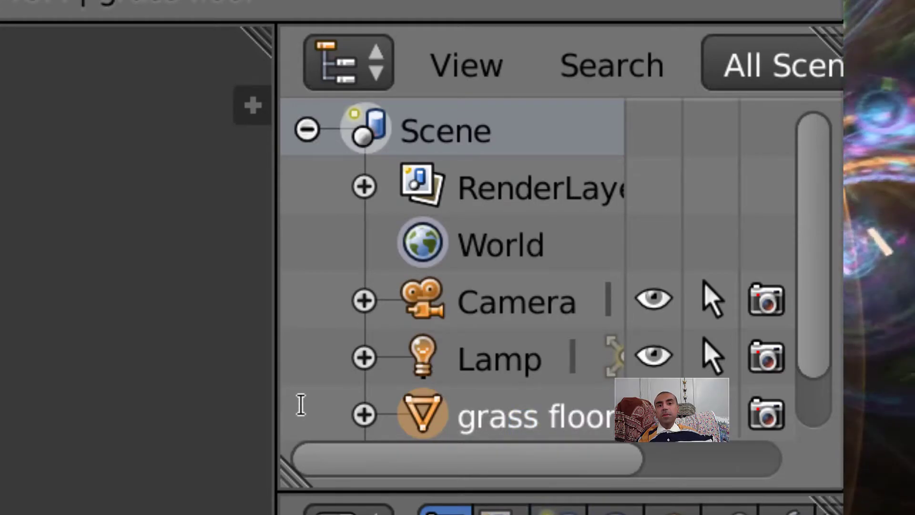
Select the house object, subdivide its whole mesh three times in Edit Mode with 1 cut each, and clear the selection
{"action": "scroll", "coordinate": [470, 409], "scroll_direction": "down", "scroll_amount": 2}
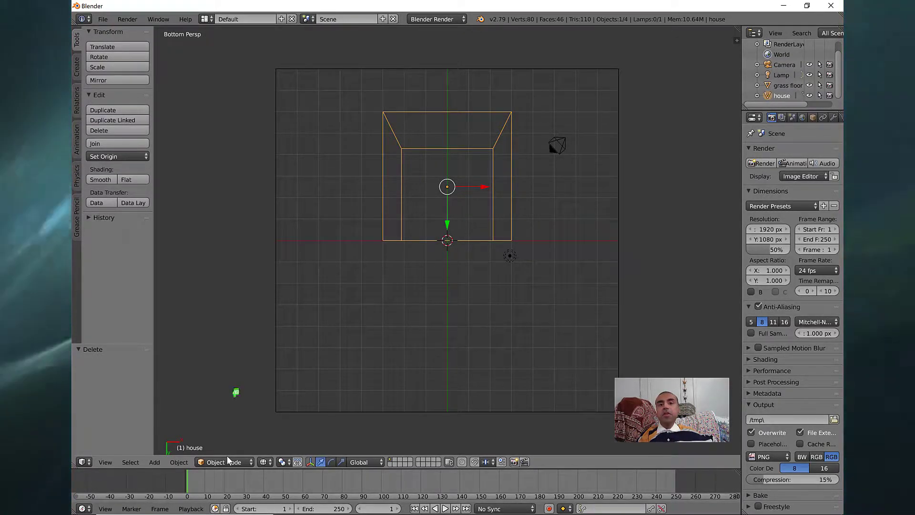
{"action": "left_click", "coordinate": [227, 461]}
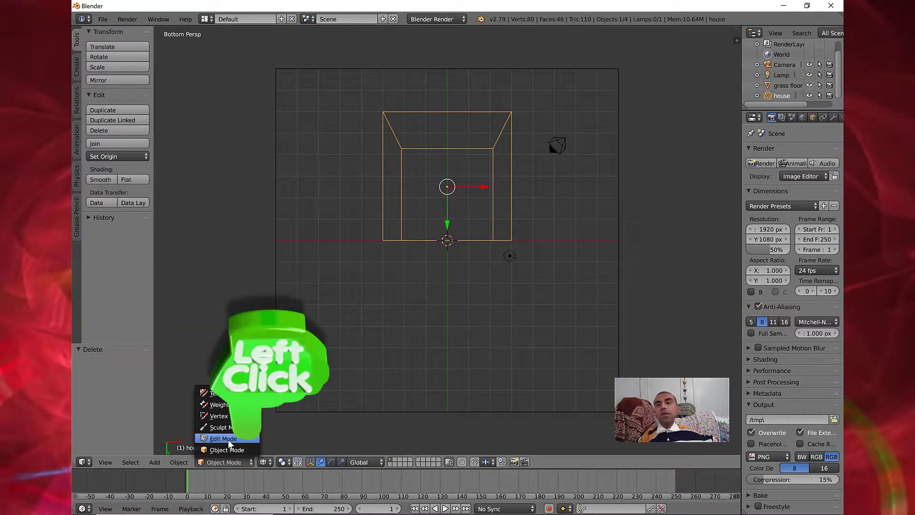
{"action": "left_click", "coordinate": [229, 439]}
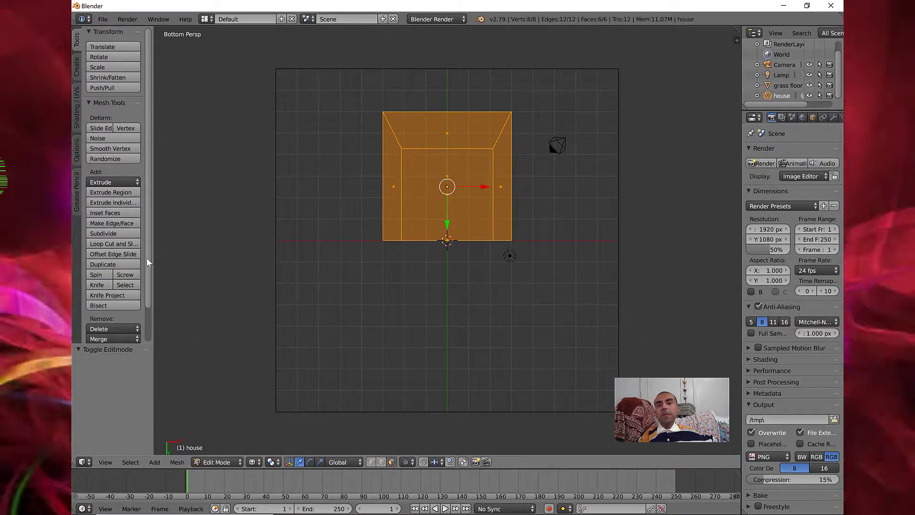
{"action": "left_click", "coordinate": [125, 233]}
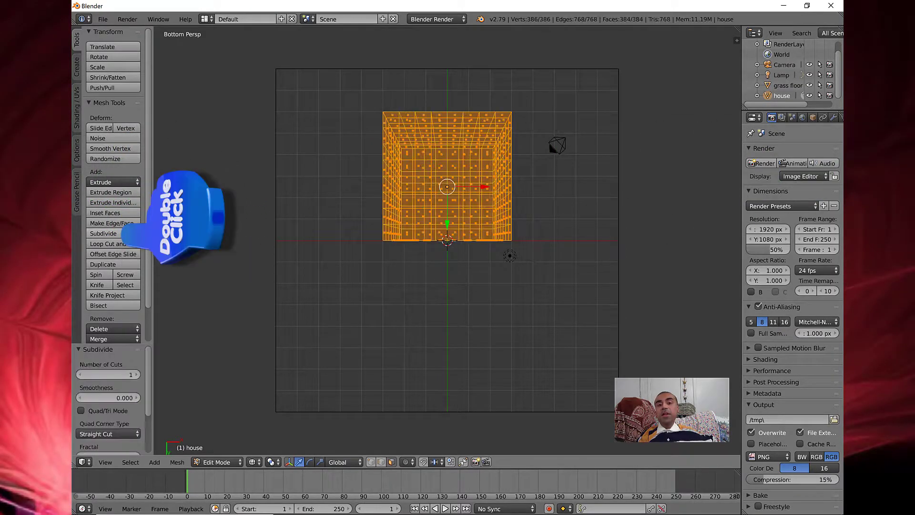
{"action": "double_click", "coordinate": [124, 234]}
{"action": "key", "text": "a"}
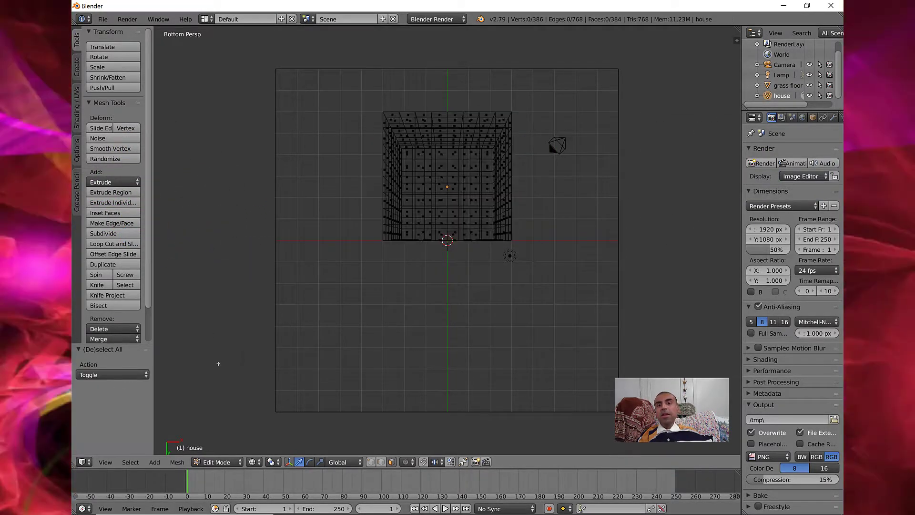
In solid shading, circle-select the two-by-two block of faces one face in from the house underside's lower-left corner and delete those faces
{"action": "left_click", "coordinate": [253, 462]}
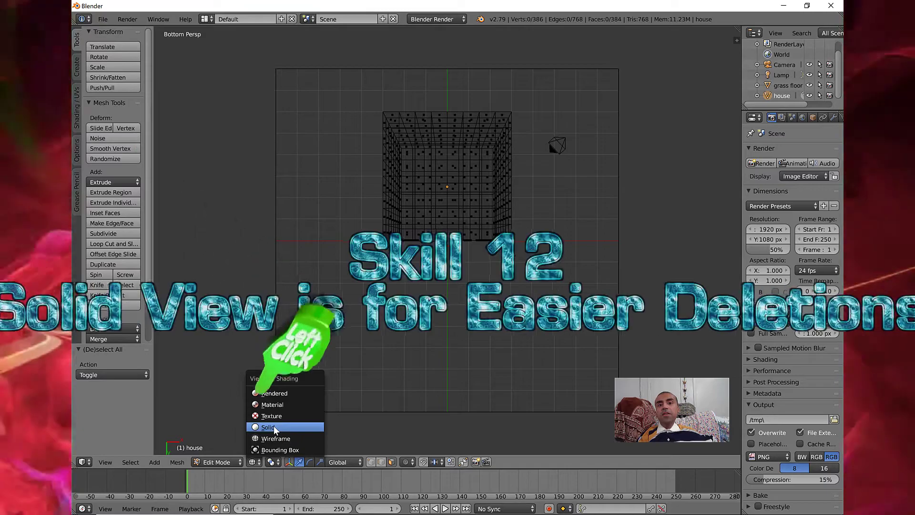
{"action": "left_click", "coordinate": [273, 425]}
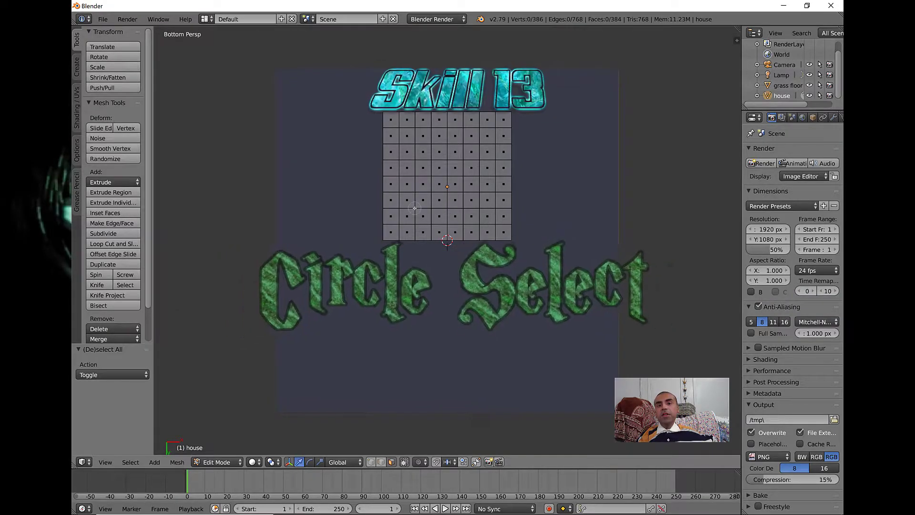
{"action": "key", "text": "c"}
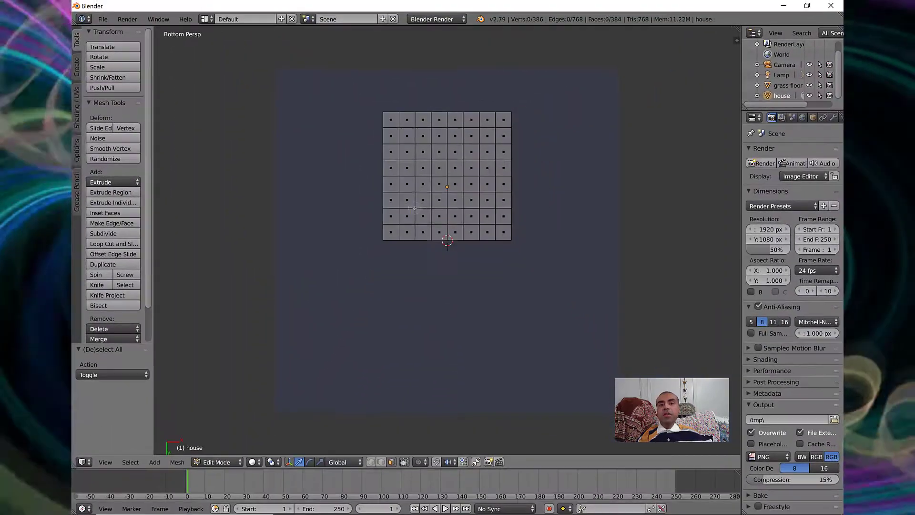
{"action": "left_click", "coordinate": [364, 353]}
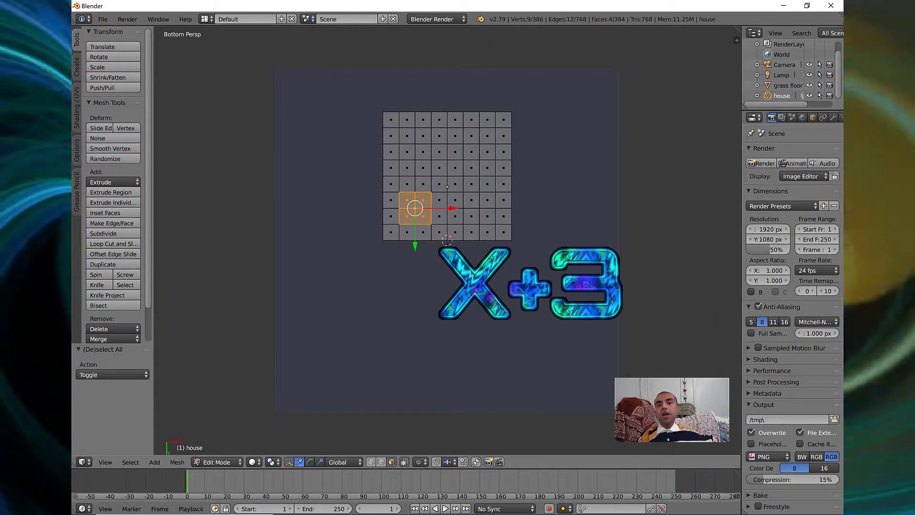
{"action": "key", "text": "x"}
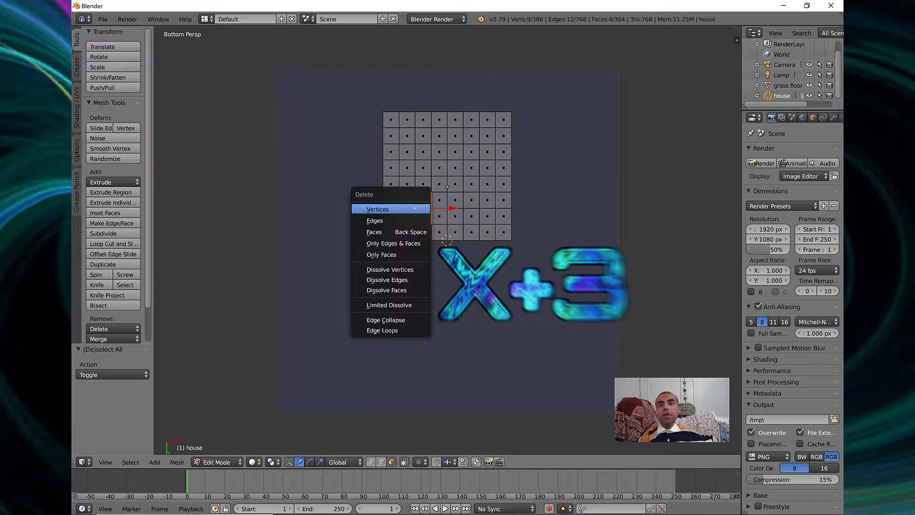
{"action": "left_click", "coordinate": [371, 233]}
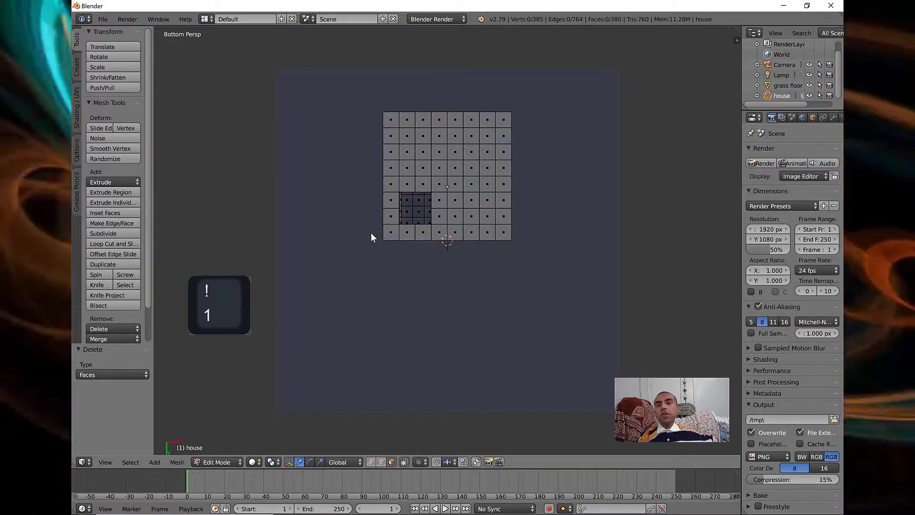
{"action": "key", "text": "1"}
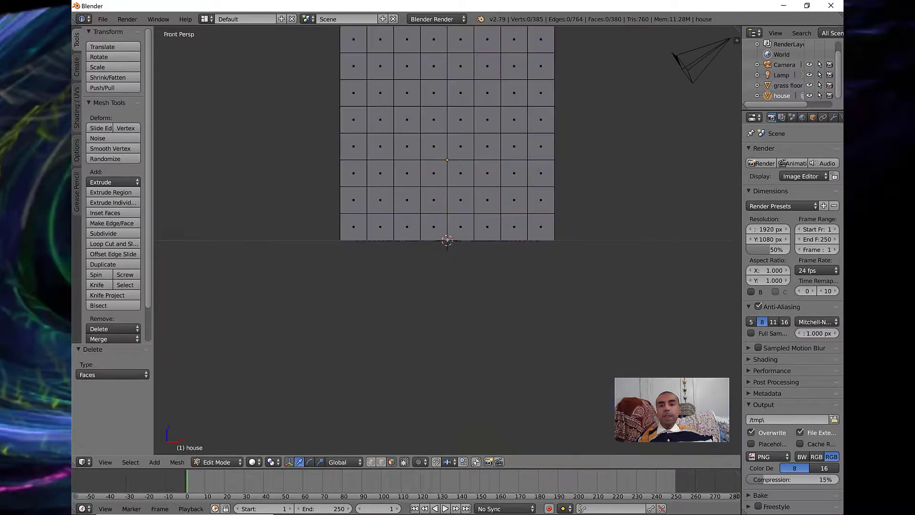